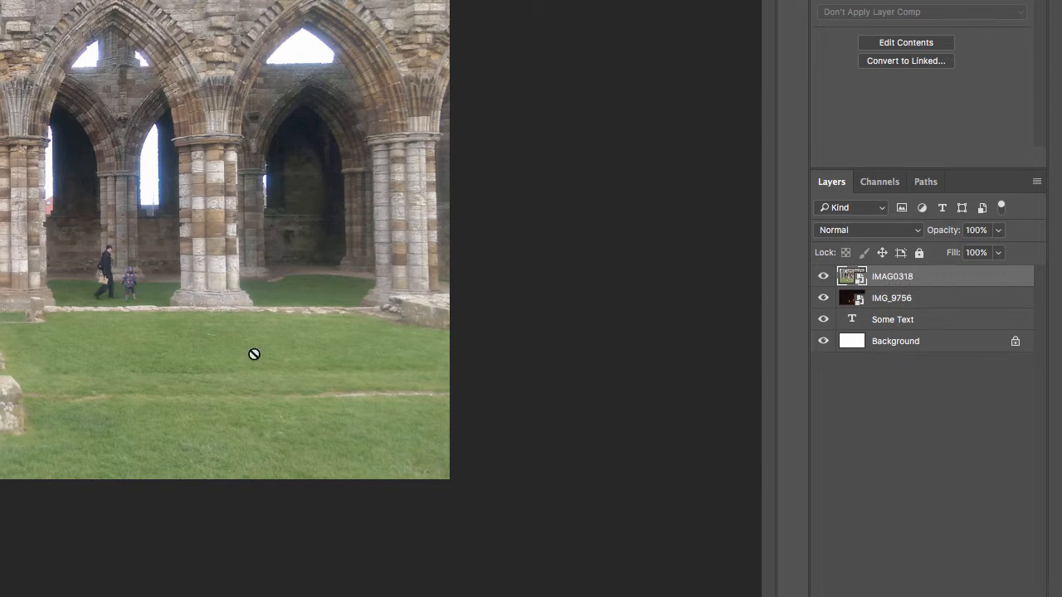
Select each layer in turn to examine the layer stack
click(897, 304)
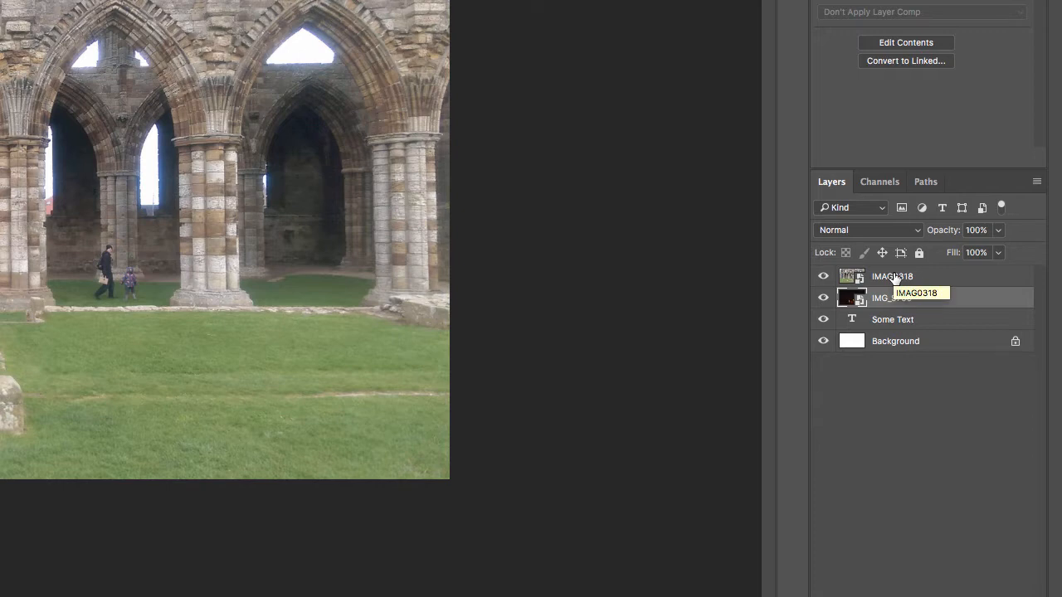
click(895, 278)
click(890, 326)
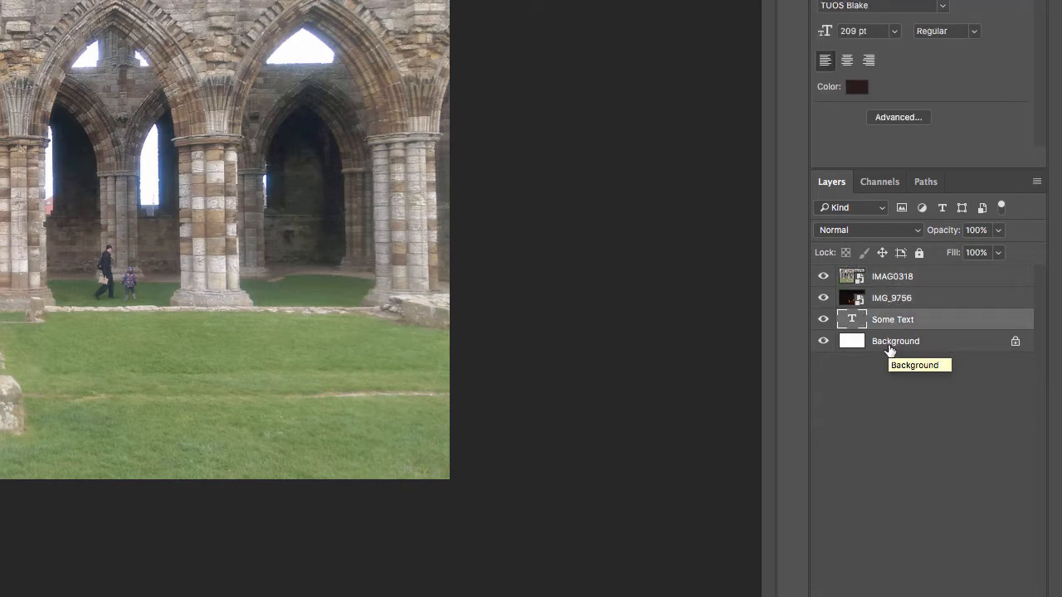
click(889, 348)
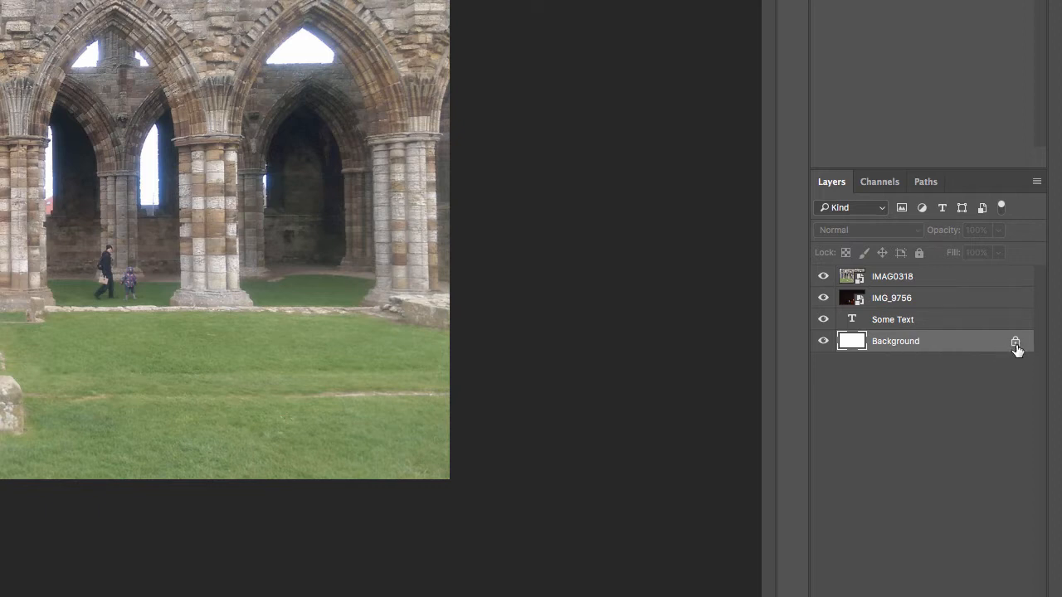
Lock all of the IMAG0318 layer and try erasing on it
click(940, 282)
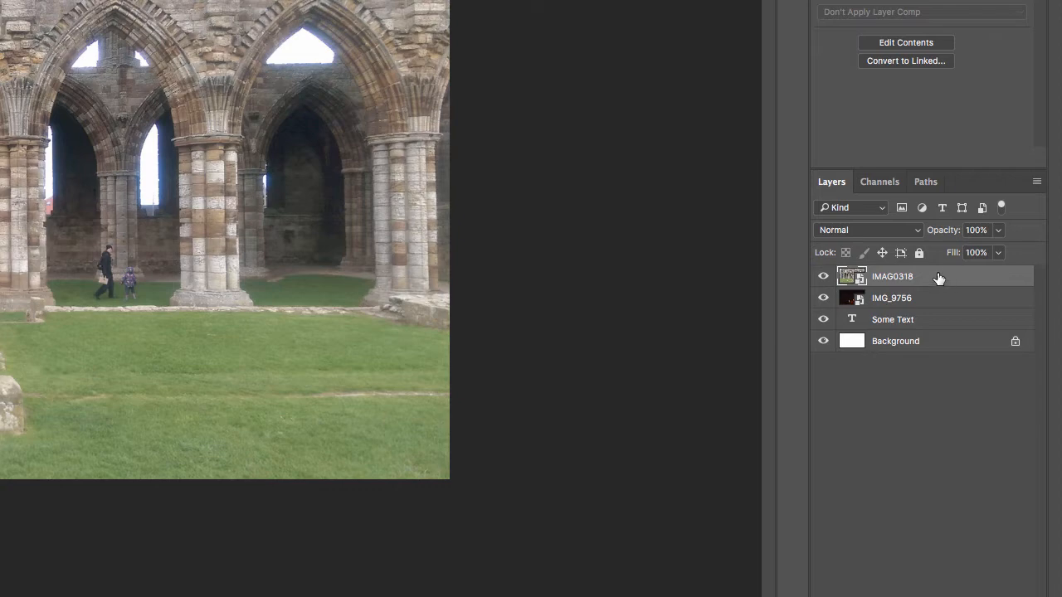
click(919, 254)
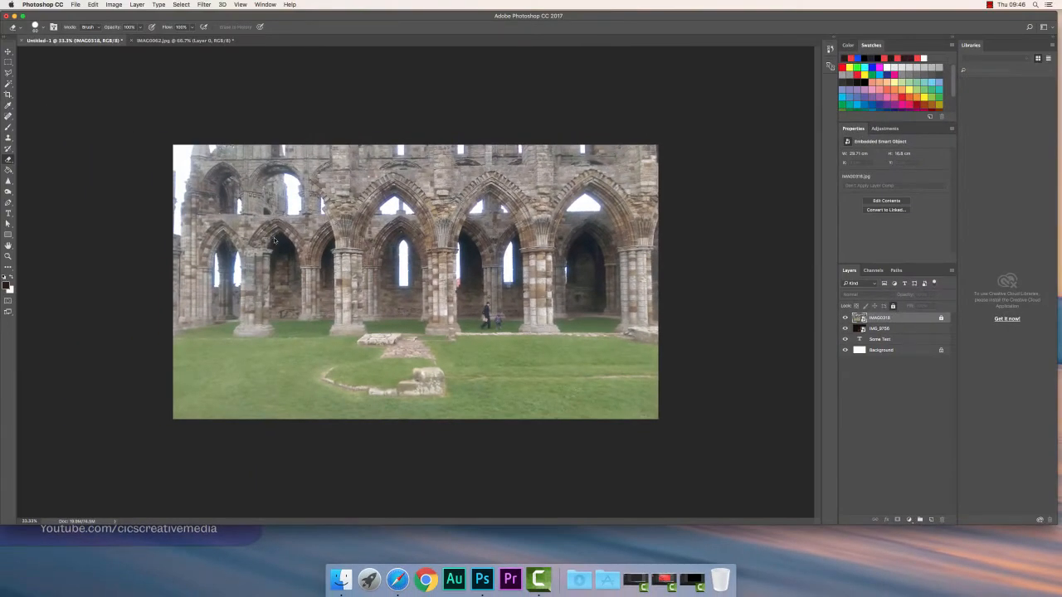
click(275, 240)
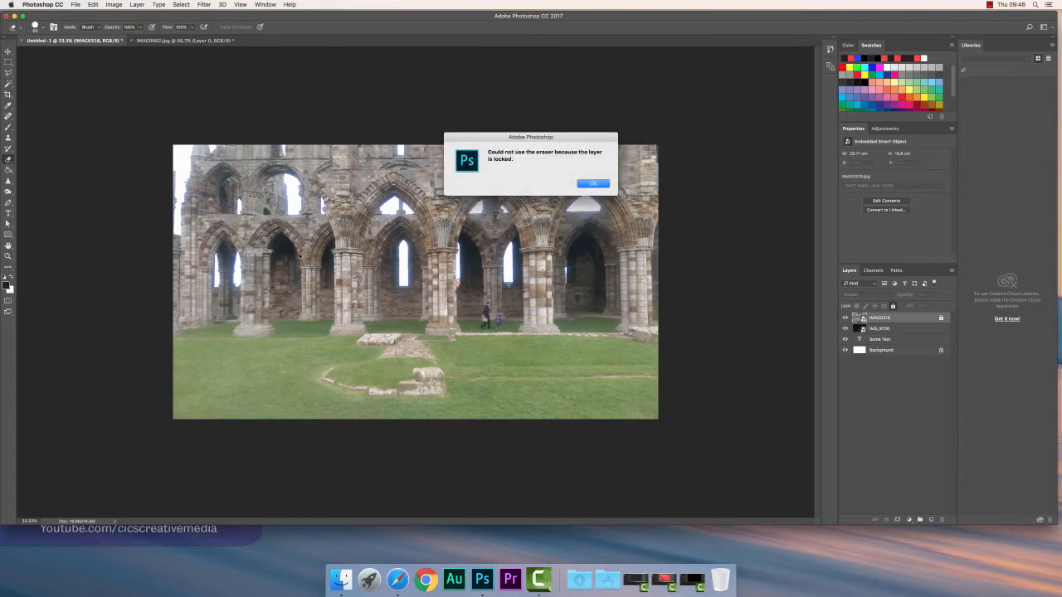
click(588, 186)
click(589, 185)
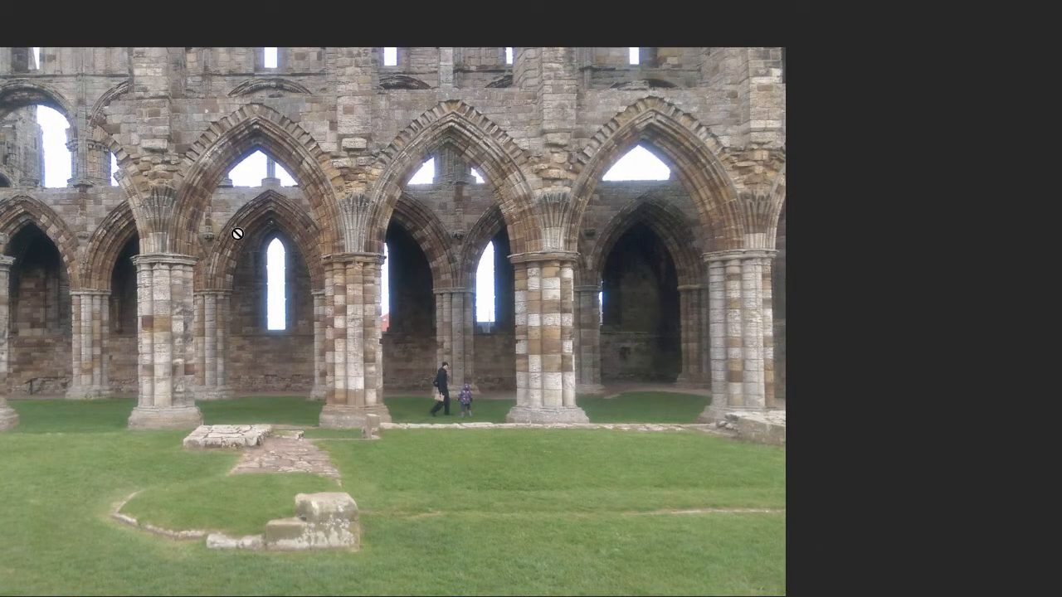
Start erasing on the IMAG0318 layer and agree to rasterize the smart object
click(234, 233)
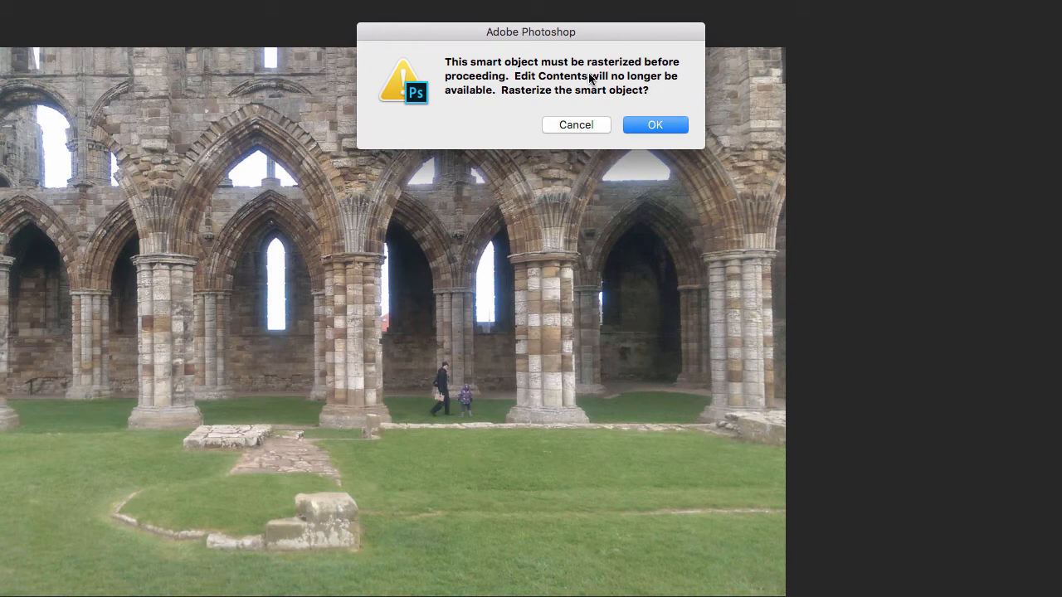
click(651, 126)
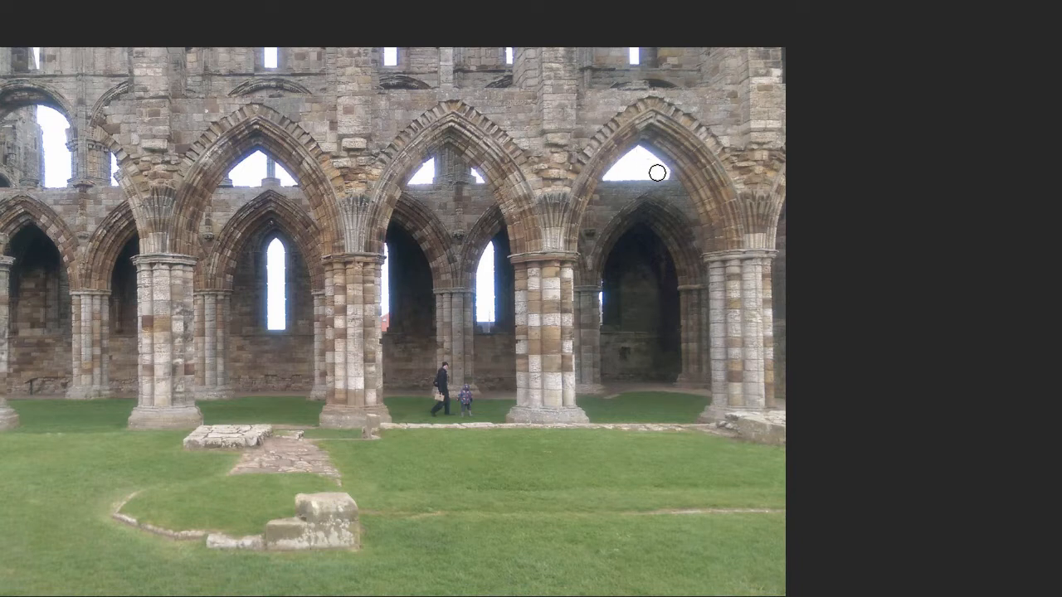
Erase a large area of the IMAG0318 layer with an enlarged eraser brush and step backward to undo it
mouse_move(658, 172)
mouse_down()
mouse_move(639, 156)
mouse_move(613, 174)
mouse_move(649, 180)
mouse_up()
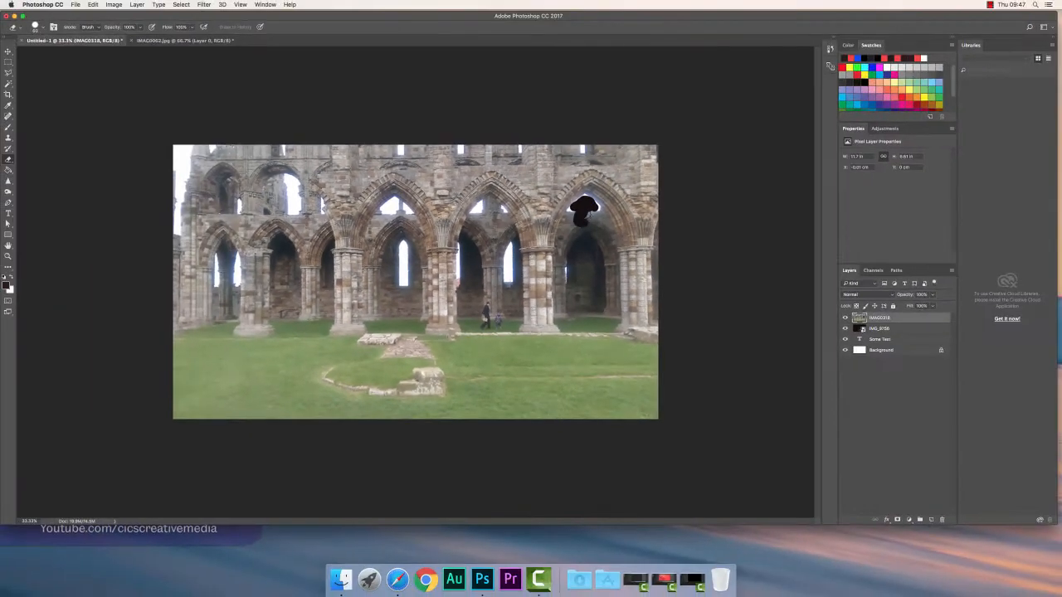
mouse_move(600, 211)
mouse_down()
mouse_move(586, 225)
mouse_move(575, 211)
mouse_move(563, 218)
mouse_up()
key(bracketright)
key(bracketright)
key(bracketright)
key(bracketright)
key(bracketright)
key(bracketright)
key(bracketright)
key(bracketright)
key(bracketright)
key(bracketright)
key(bracketright)
key(bracketright)
click(566, 216)
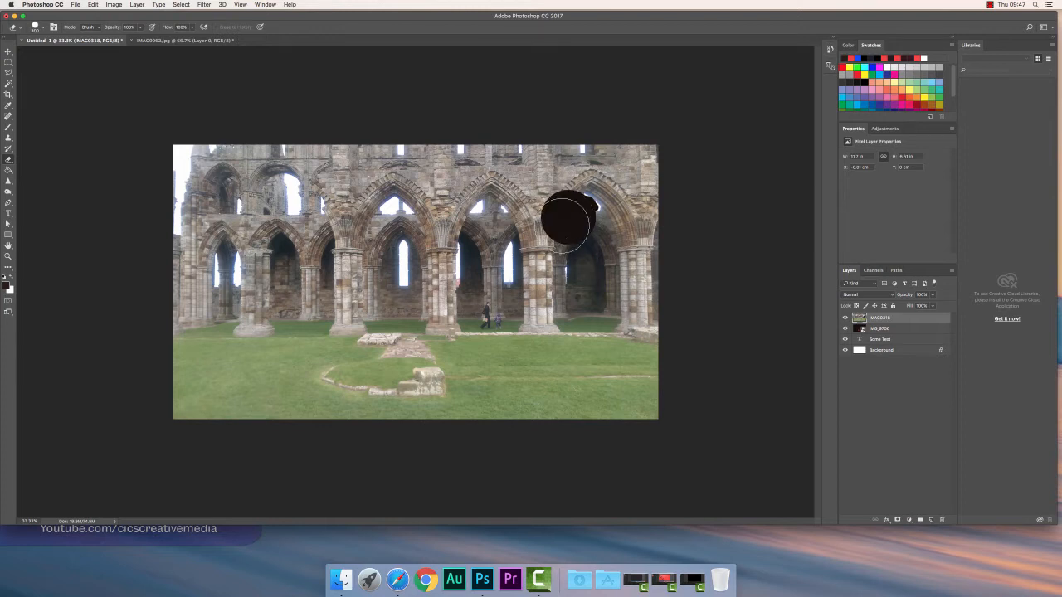
mouse_move(566, 221)
mouse_down()
mouse_move(520, 289)
mouse_move(442, 358)
mouse_move(491, 391)
mouse_move(392, 387)
mouse_move(416, 392)
mouse_move(333, 346)
mouse_move(474, 341)
mouse_move(627, 358)
mouse_move(619, 379)
mouse_move(544, 419)
mouse_move(393, 411)
mouse_move(460, 411)
mouse_up()
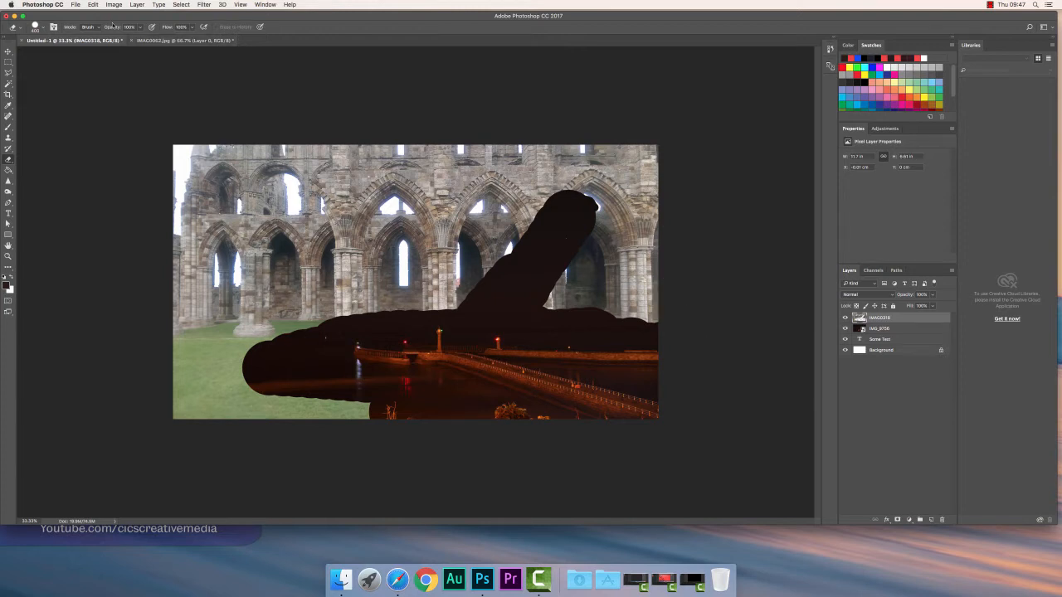
click(94, 5)
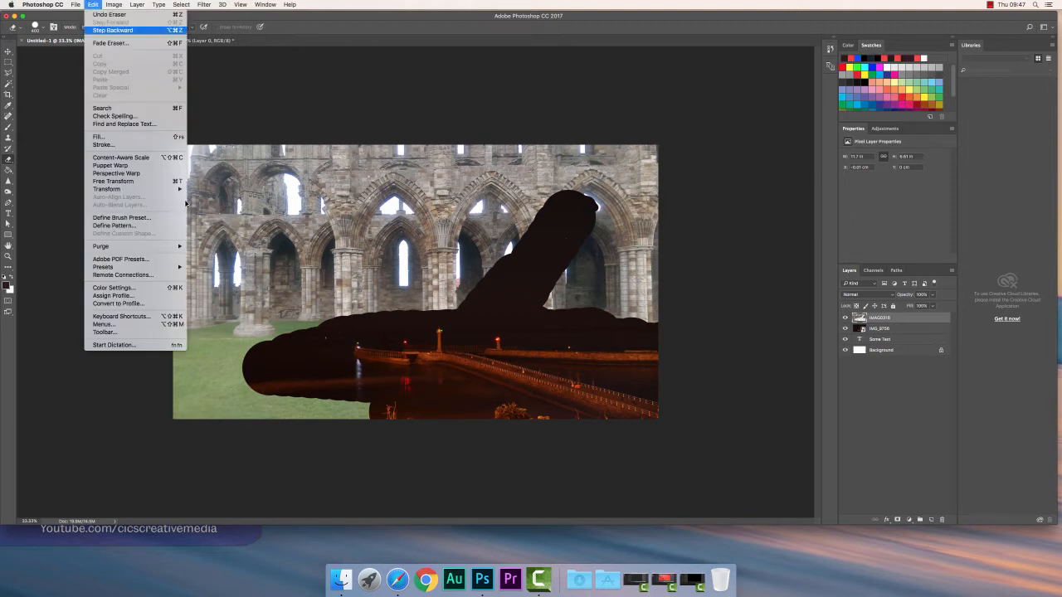
click(113, 31)
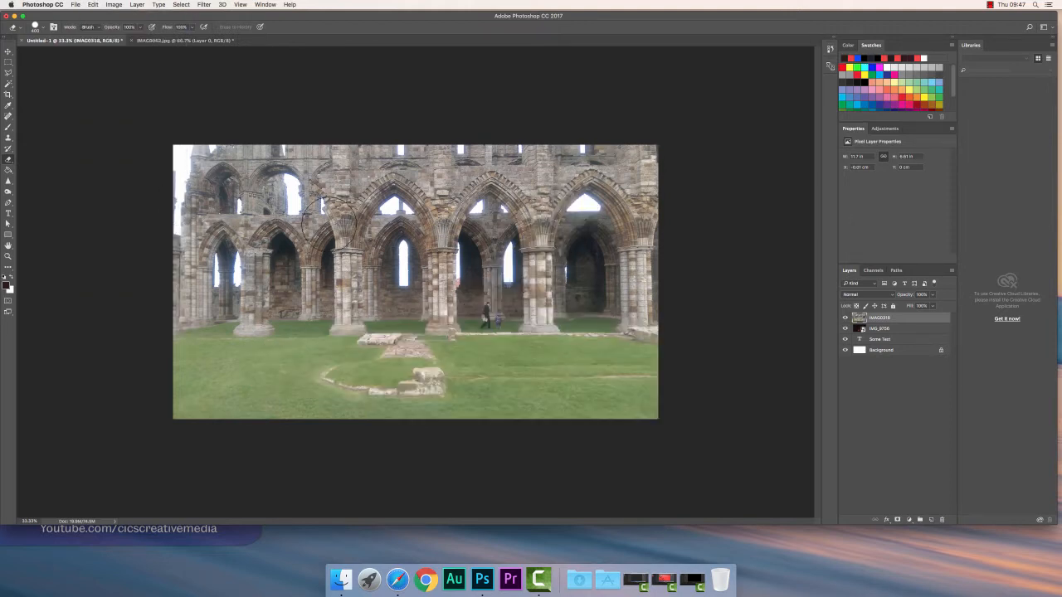
Move the IMG_9756 layer above the IMAG0318 layer
click(887, 330)
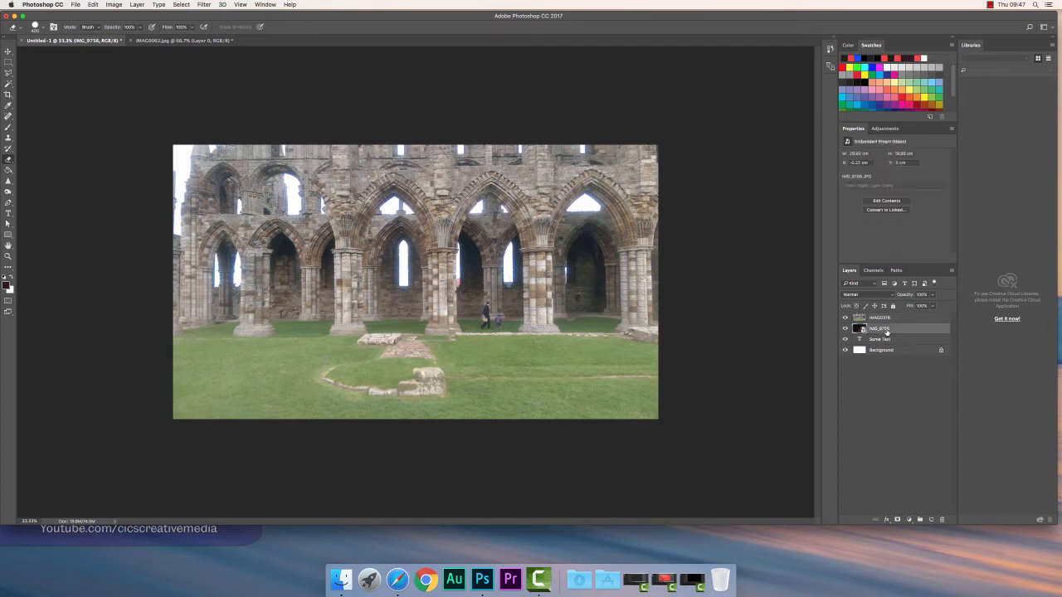
drag(887, 331, 887, 318)
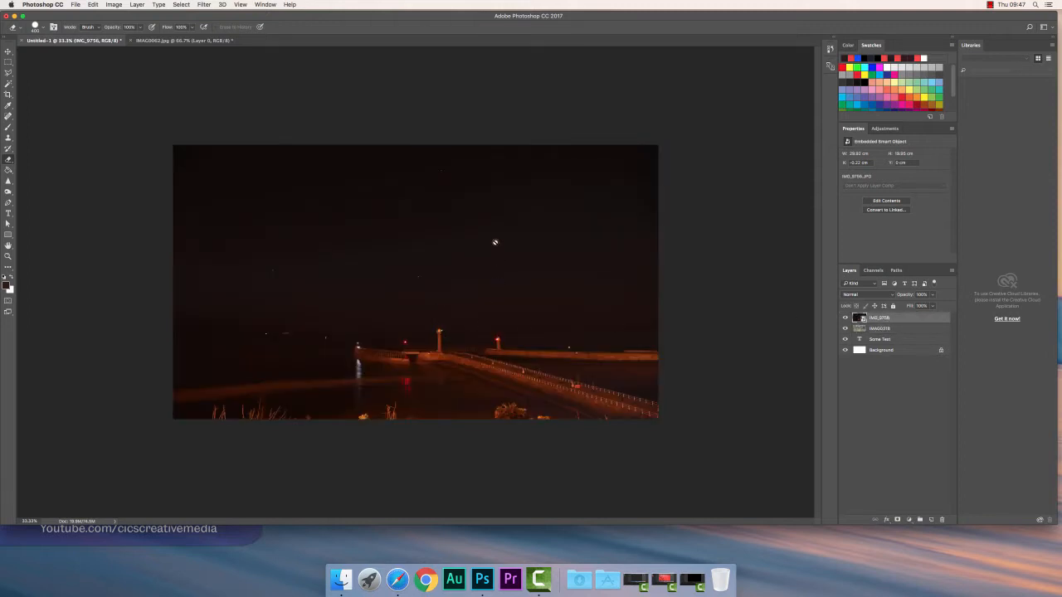
Rasterize the IMG_9756 smart object and erase a cloud-shaped area to reveal the ruins beneath
click(490, 247)
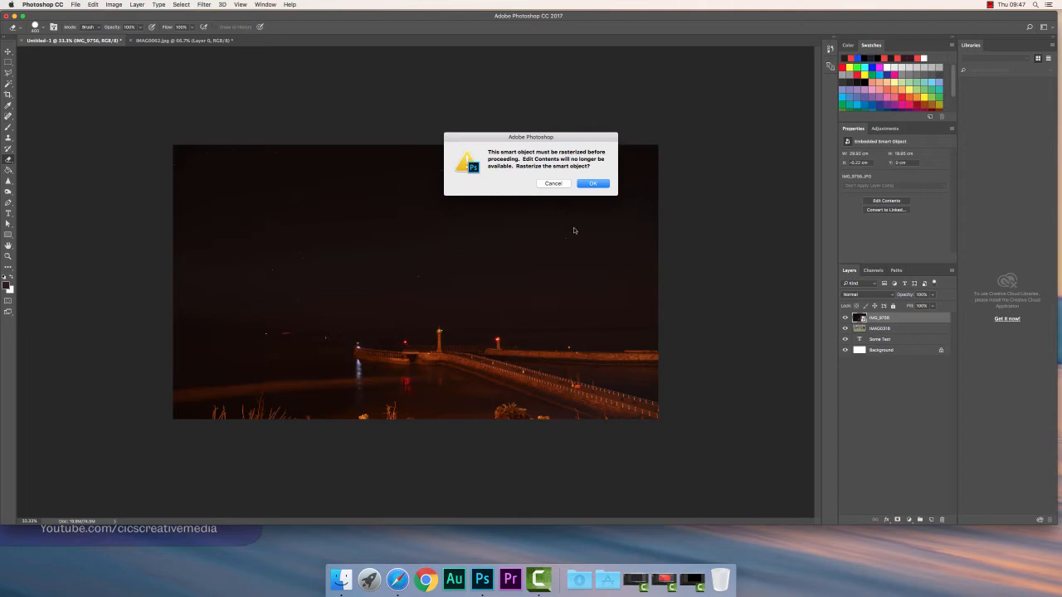
click(592, 183)
mouse_move(452, 229)
mouse_down()
mouse_move(455, 221)
mouse_move(384, 287)
mouse_move(378, 194)
mouse_up()
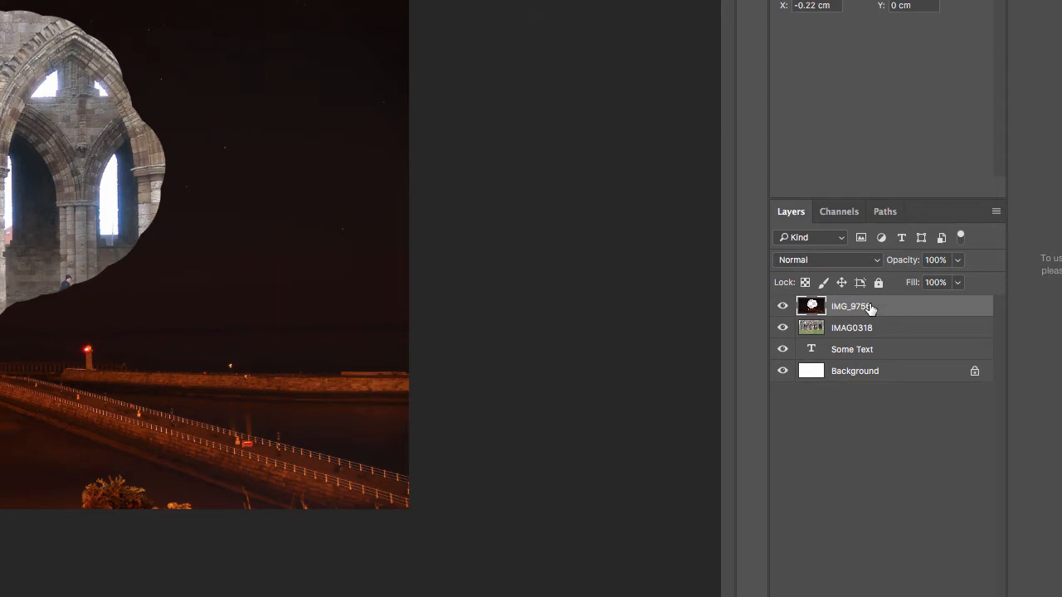
Toggle the visibility of IMG_9756 and IMAG0318 to inspect each layer on its own
click(878, 331)
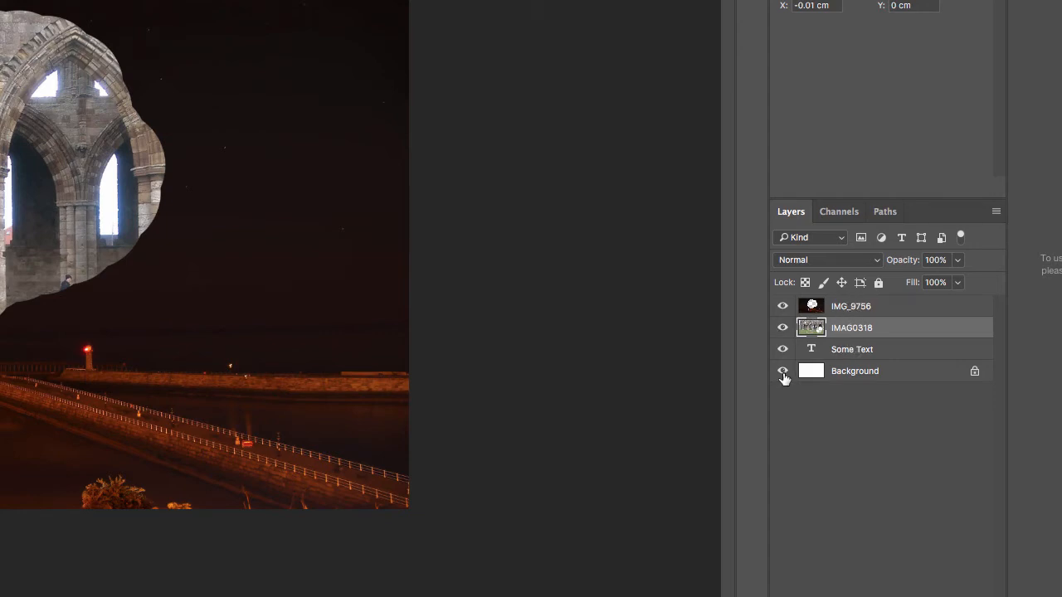
click(857, 308)
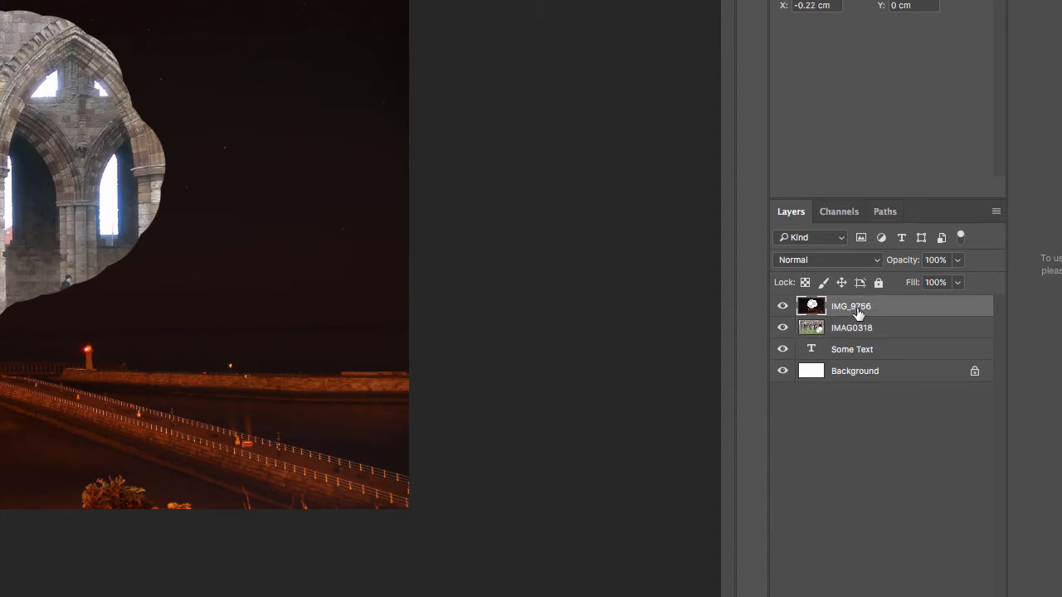
click(784, 309)
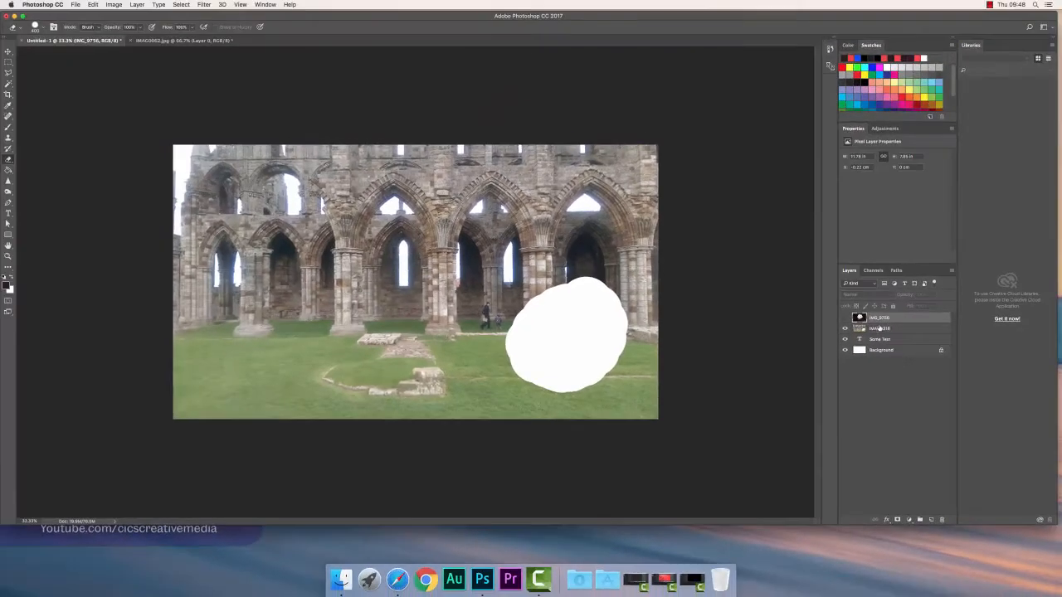
click(878, 329)
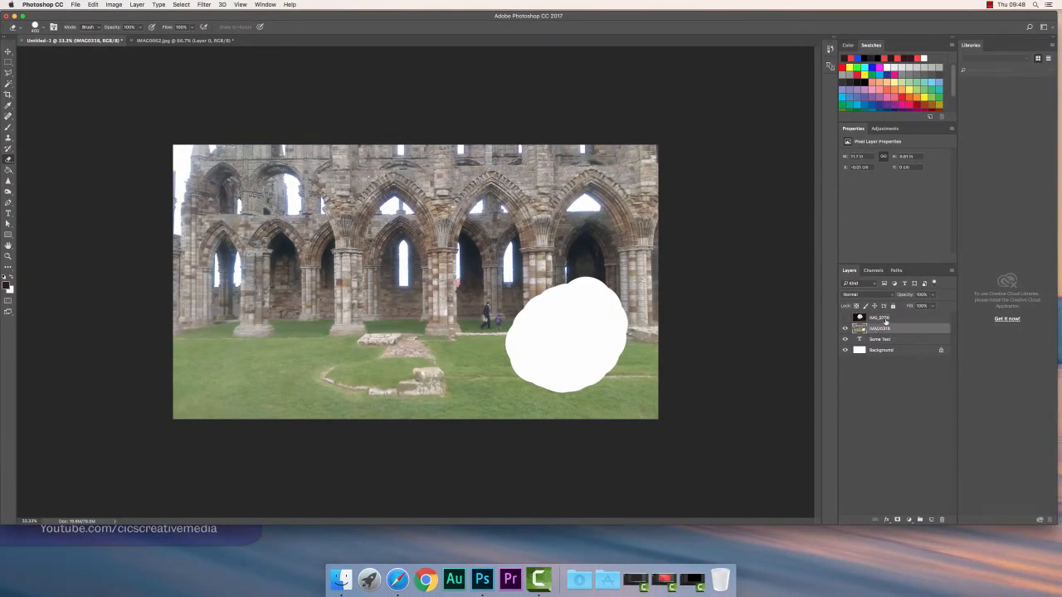
click(884, 319)
click(845, 319)
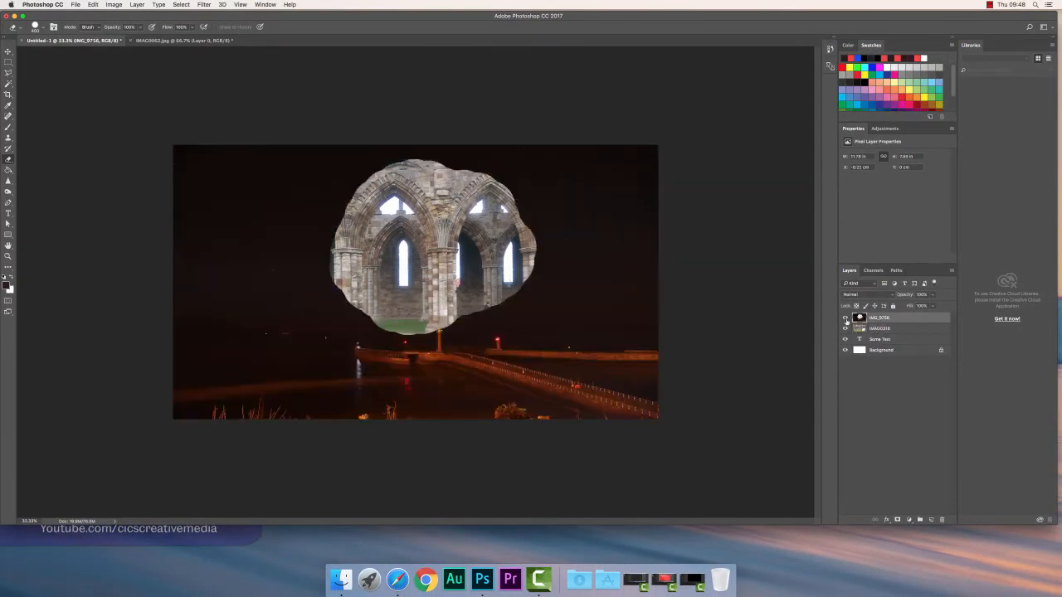
click(846, 318)
click(845, 329)
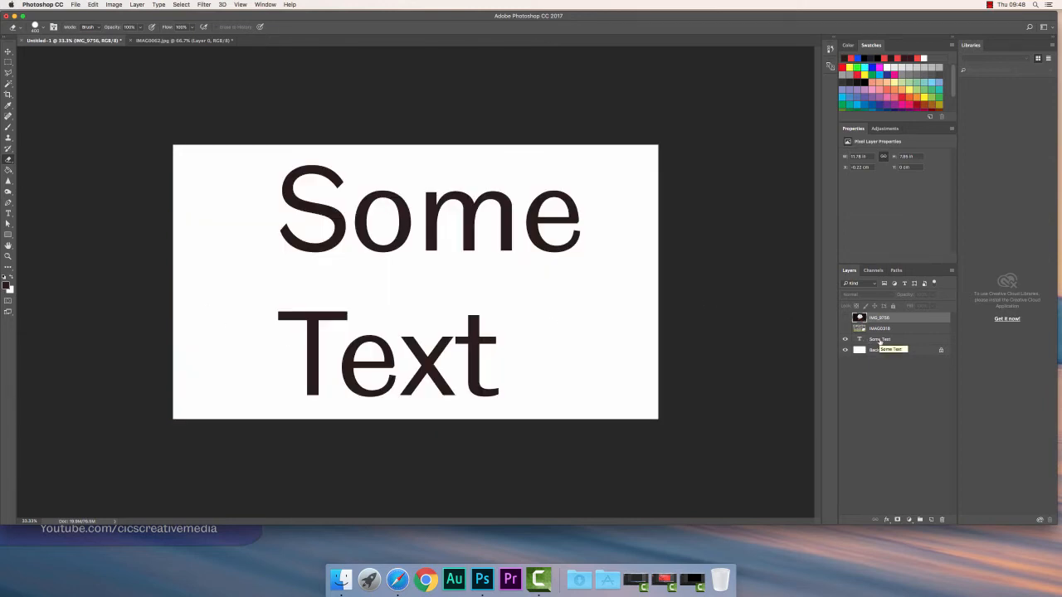
Move the Some Text layer above IMAG0318 and show the hidden image layers again
click(882, 341)
drag(892, 344, 891, 327)
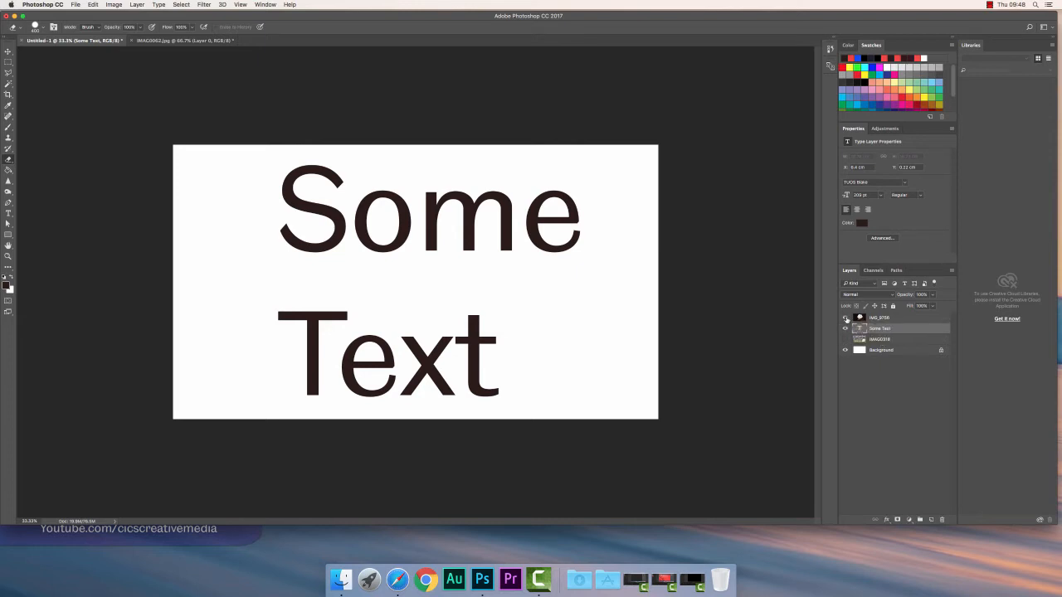
click(845, 318)
click(846, 339)
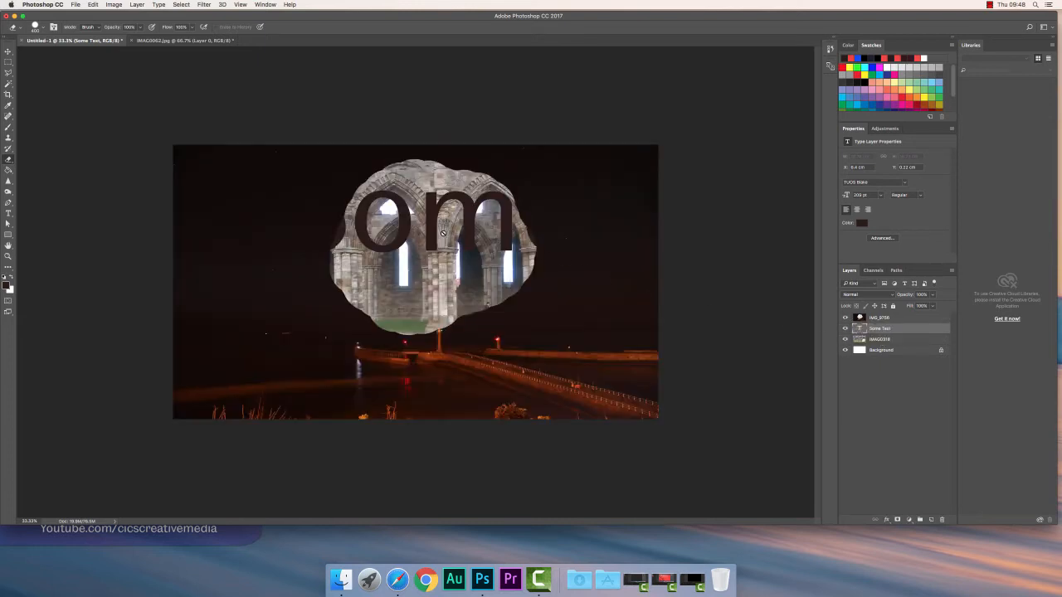
Lower the IMG_9756 layer's opacity to 75%
click(878, 340)
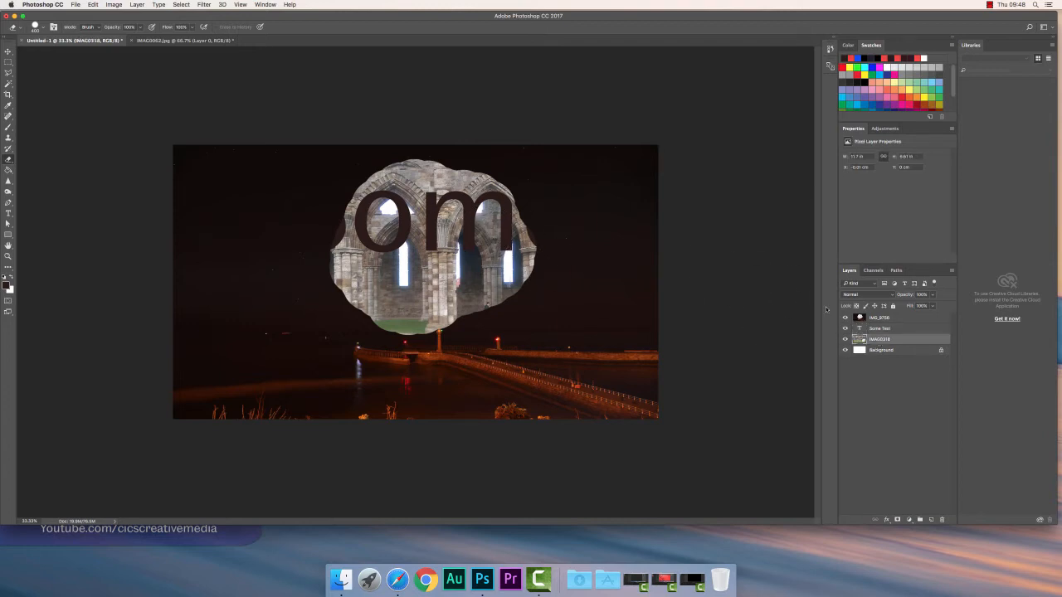
click(880, 320)
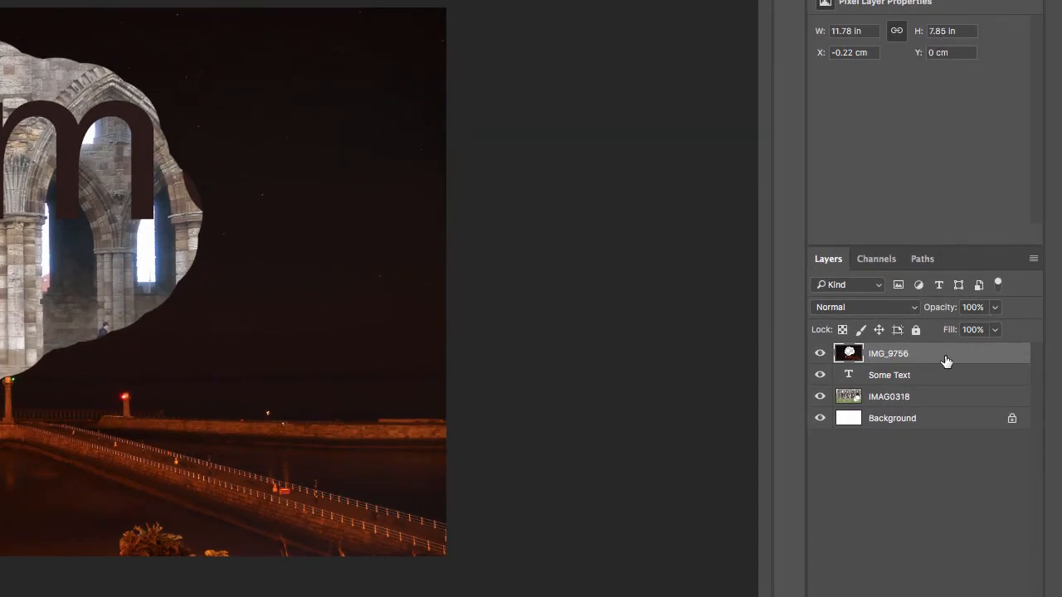
click(995, 307)
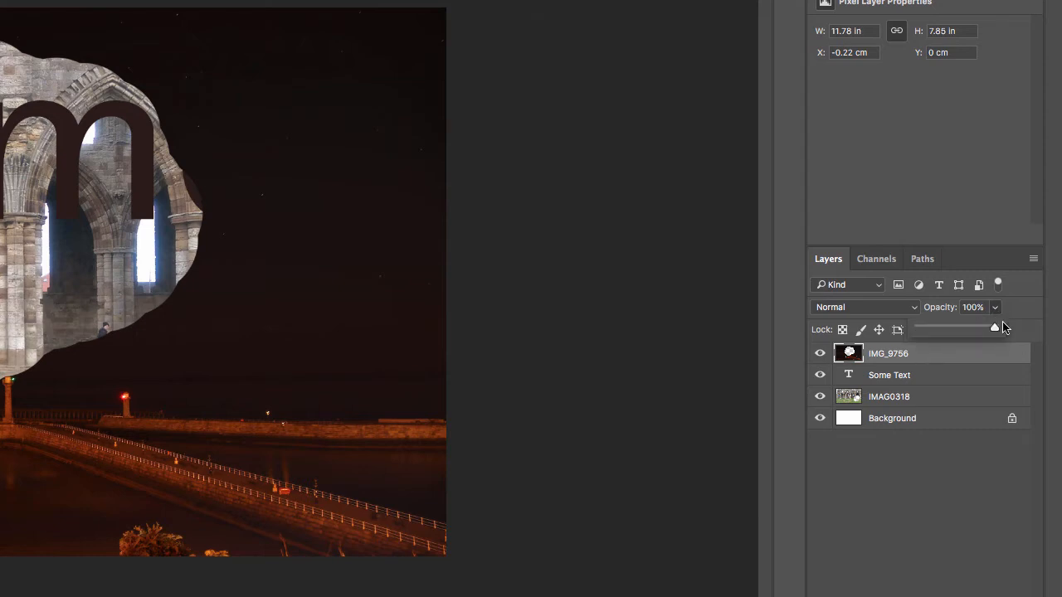
drag(996, 328, 976, 329)
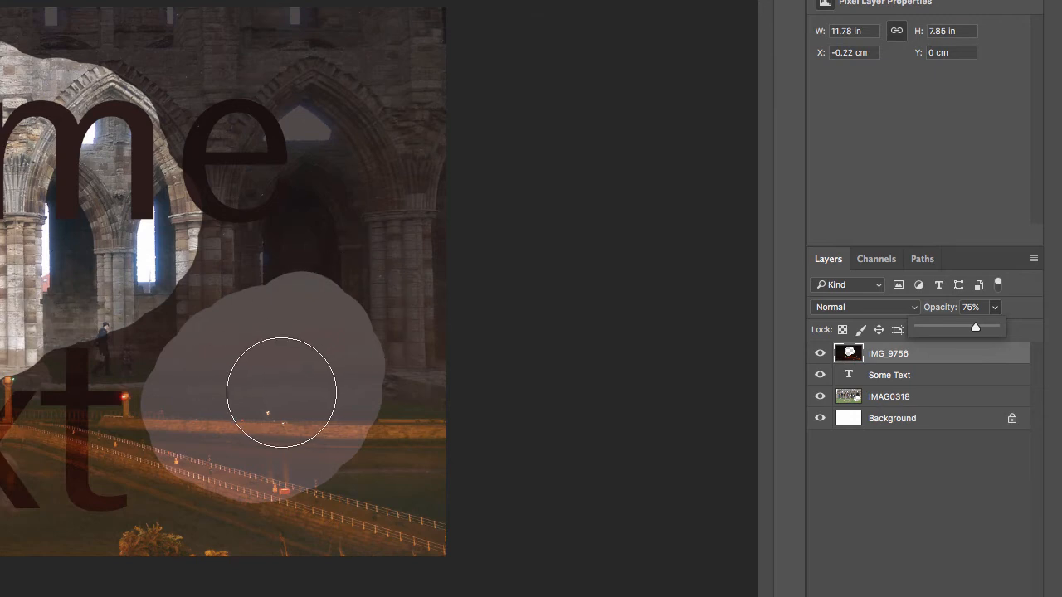
key(v)
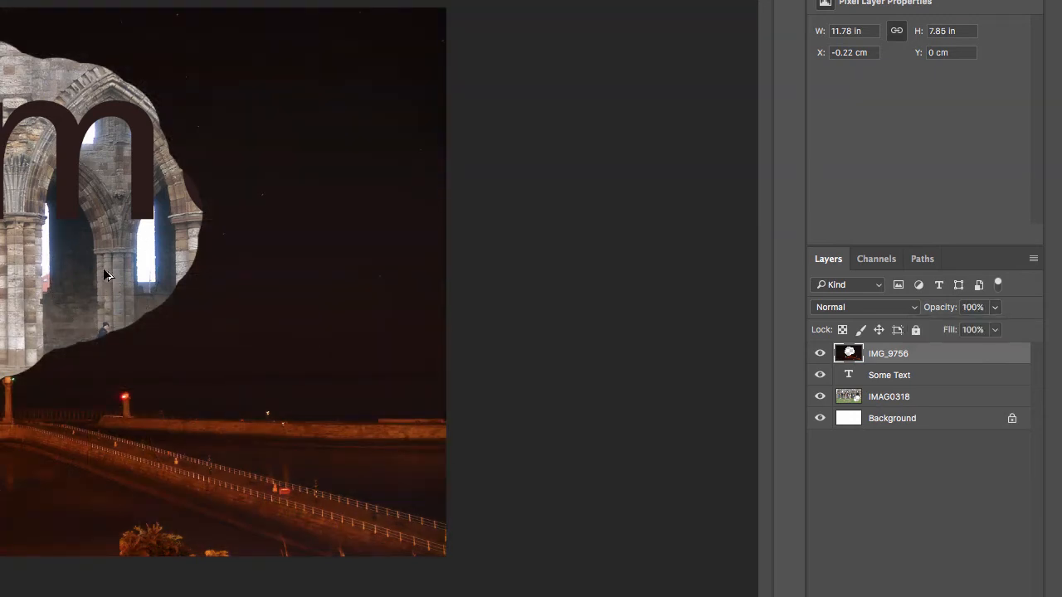
Step backward through the history to undo the recent opacity, layer order and erasing changes
key(alt+super+z)
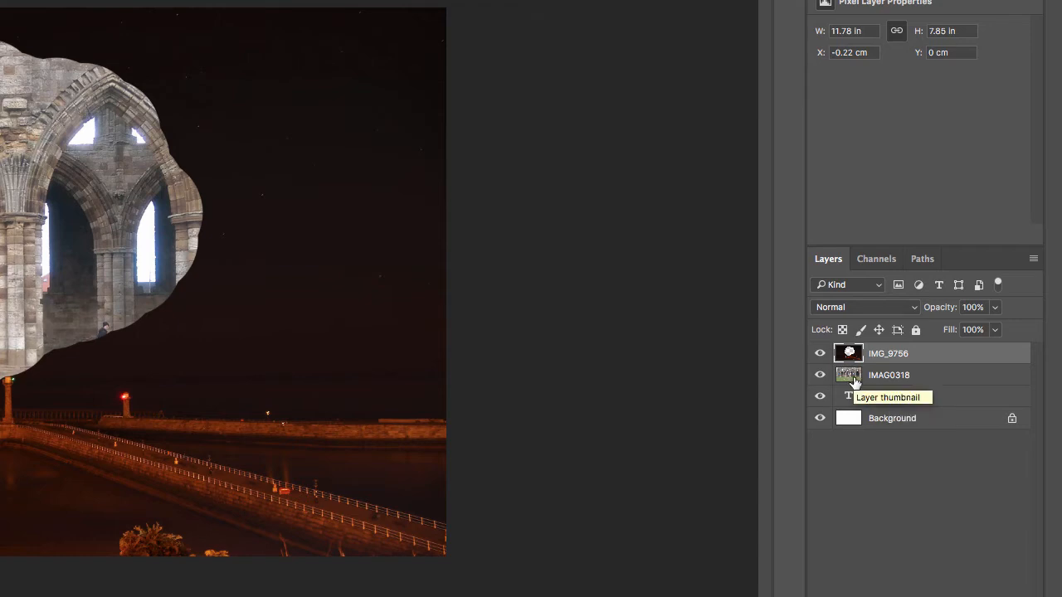
key(super+z)
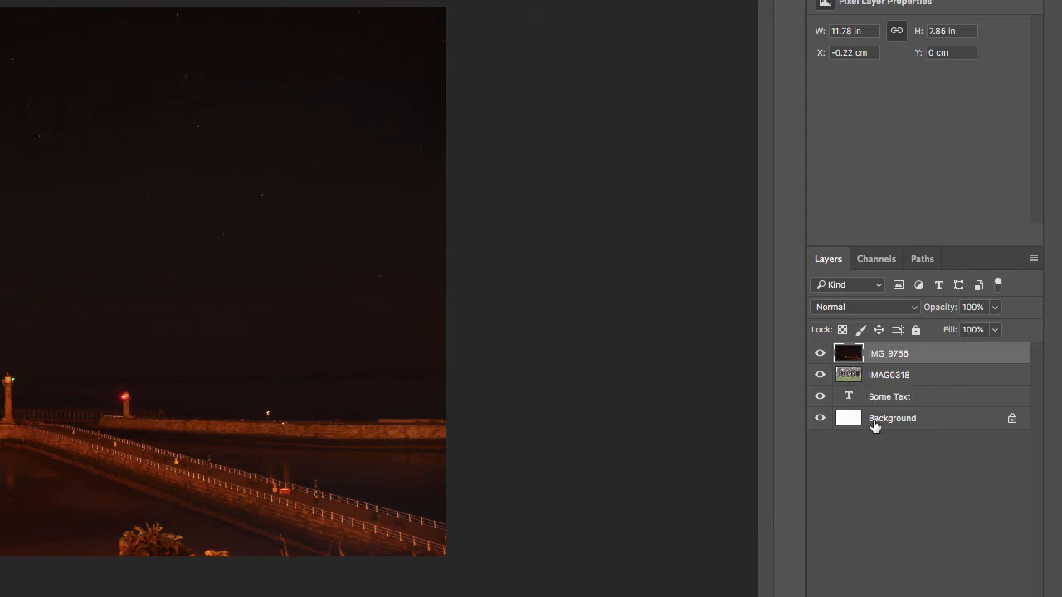
Set the IMG_9756 layer's blending mode to Lighten
click(913, 311)
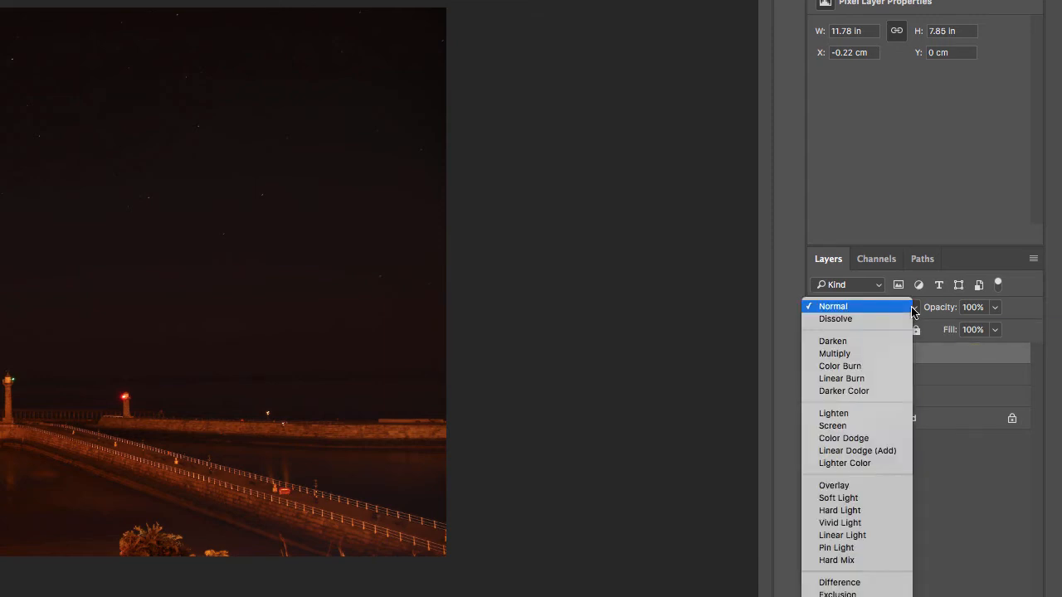
click(873, 414)
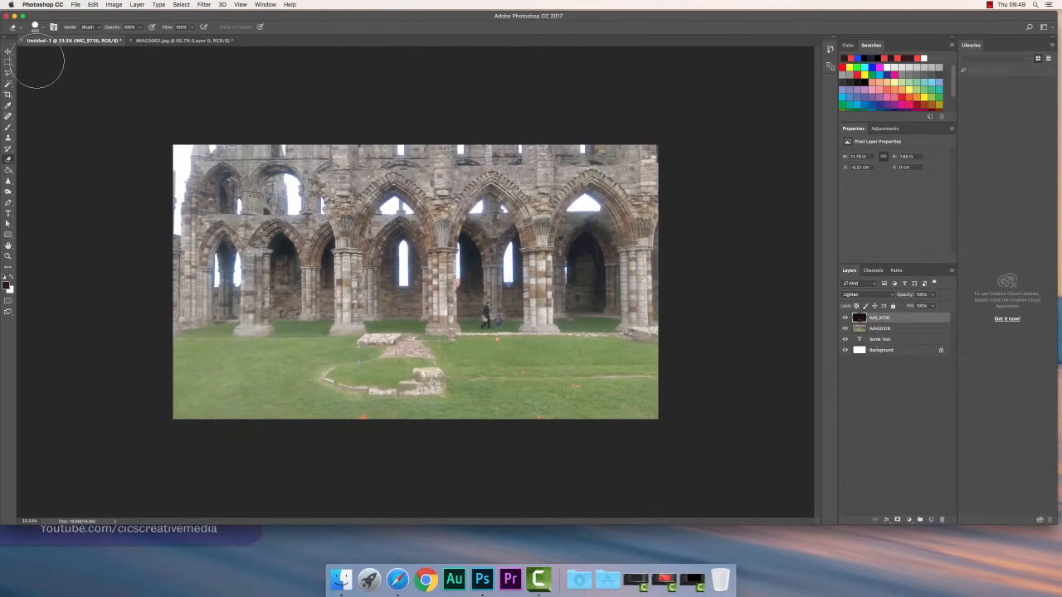
Zoom in on the lawn and set the IMG_9756 layer's blending mode to Color
click(8, 52)
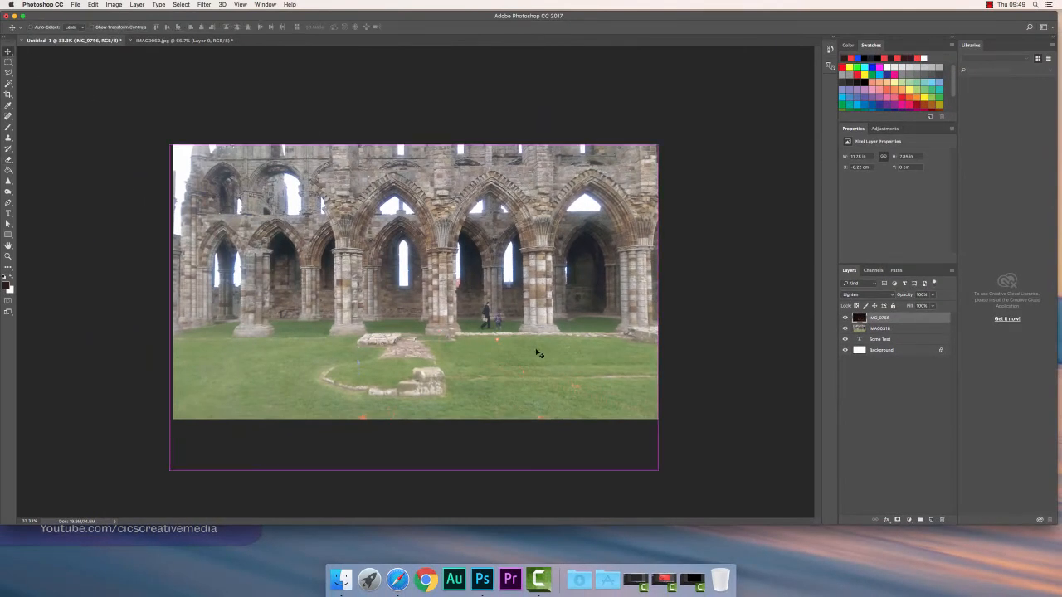
key(super+equal)
key(super+equal)
key(super+equal)
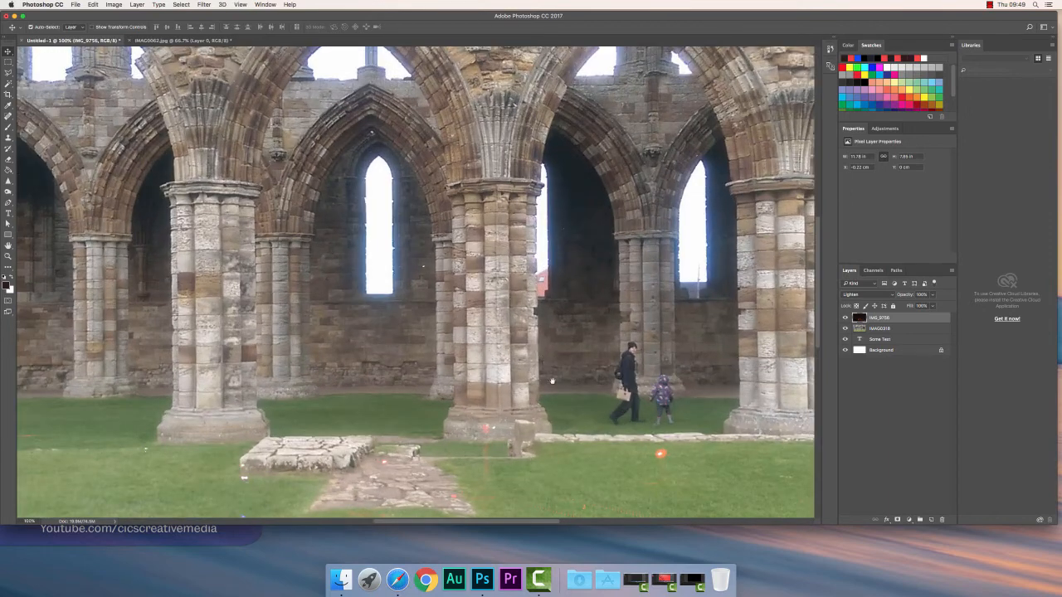
drag(574, 406, 422, 276)
drag(491, 334, 420, 286)
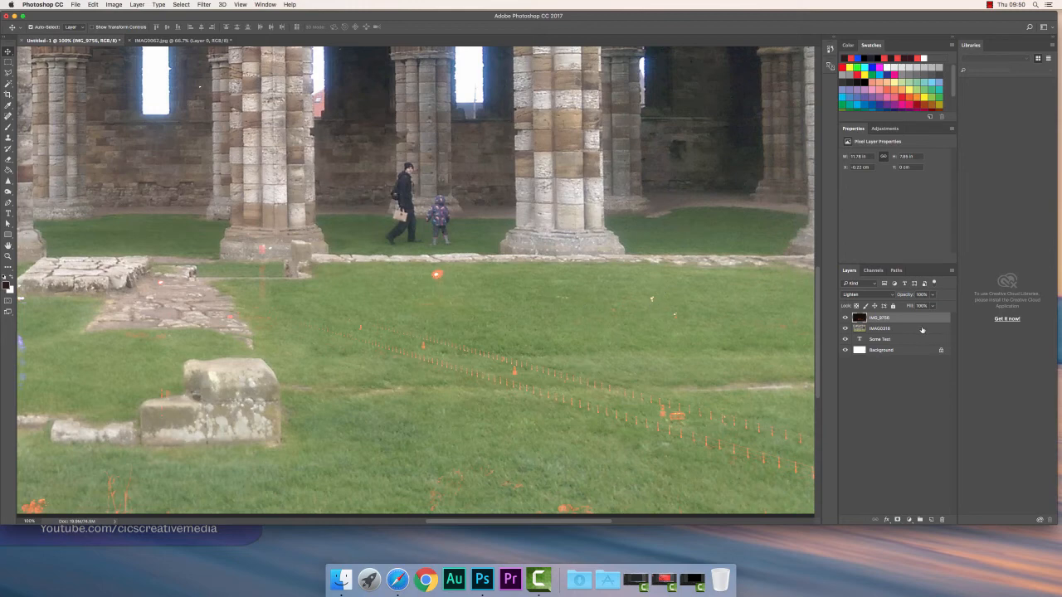
click(893, 296)
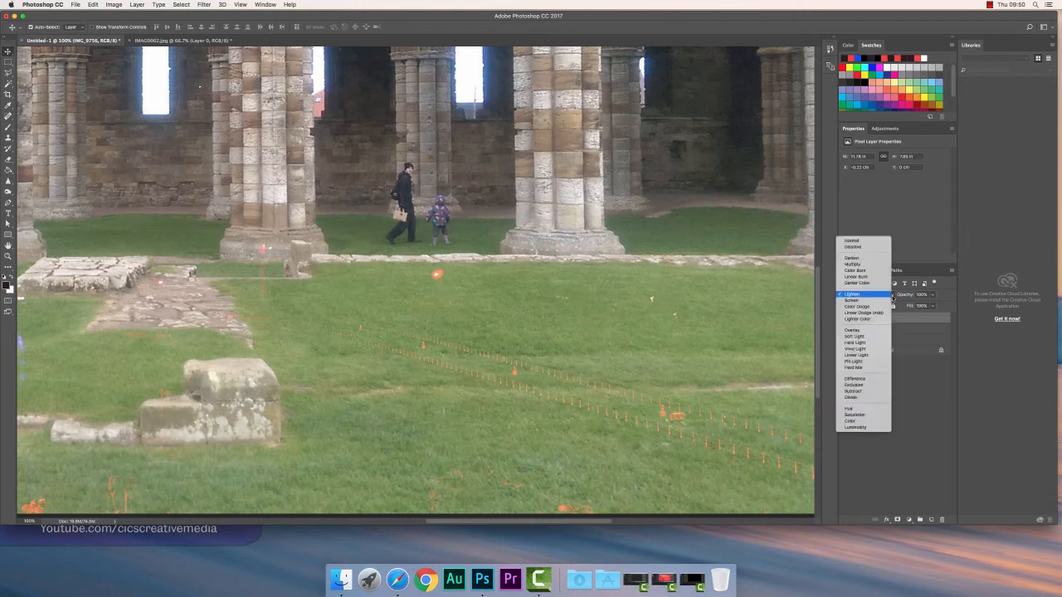
click(858, 421)
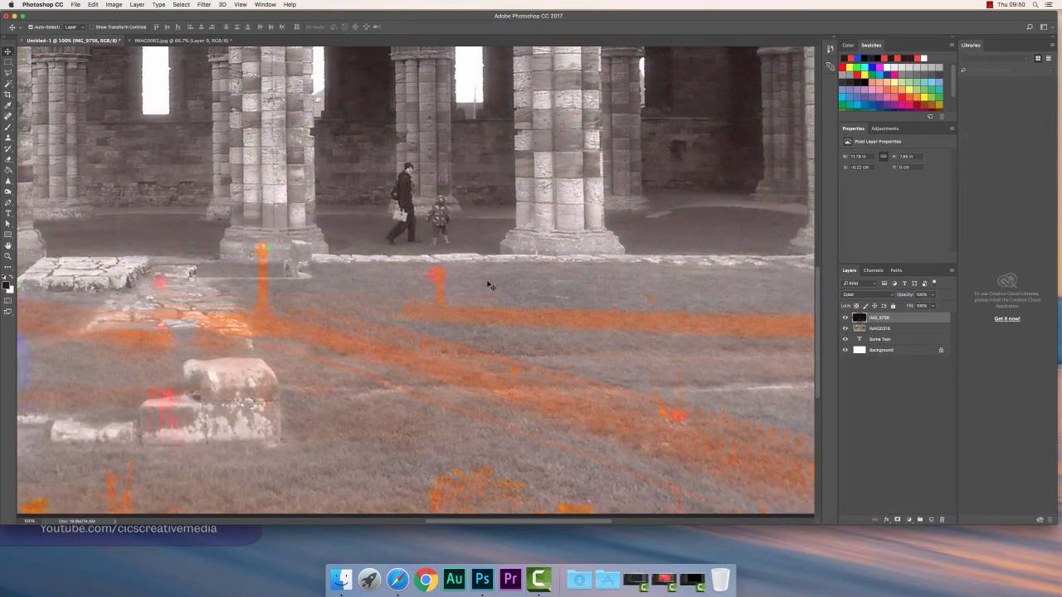
Zoom back out and switch the IMG_9756 layer's blending mode to Color Dodge
key(super+minus)
key(super+minus)
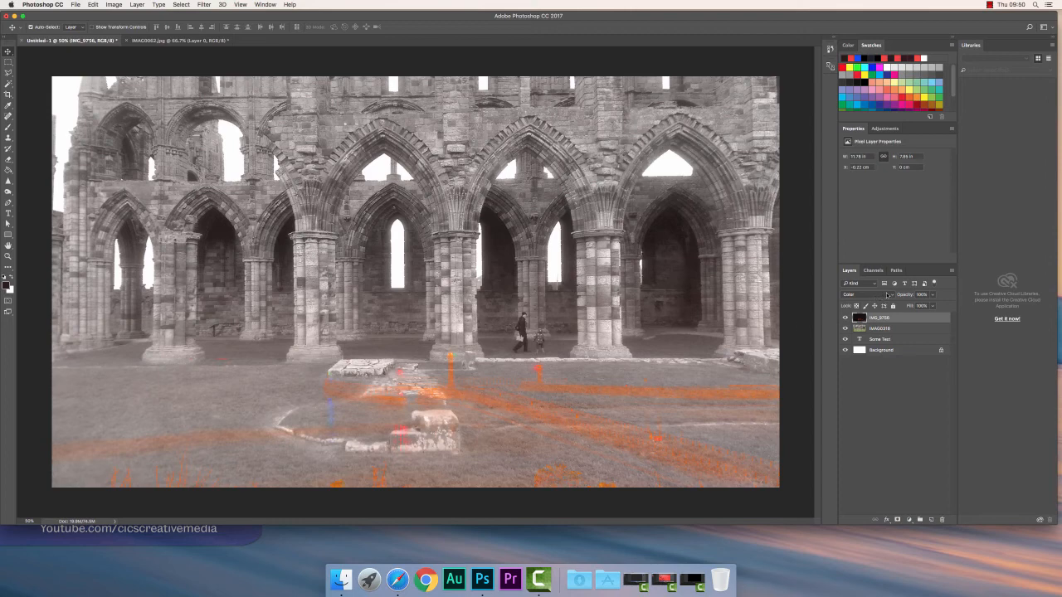
click(933, 295)
mouse_move(932, 306)
mouse_down()
mouse_move(913, 306)
mouse_move(945, 315)
mouse_up()
click(891, 295)
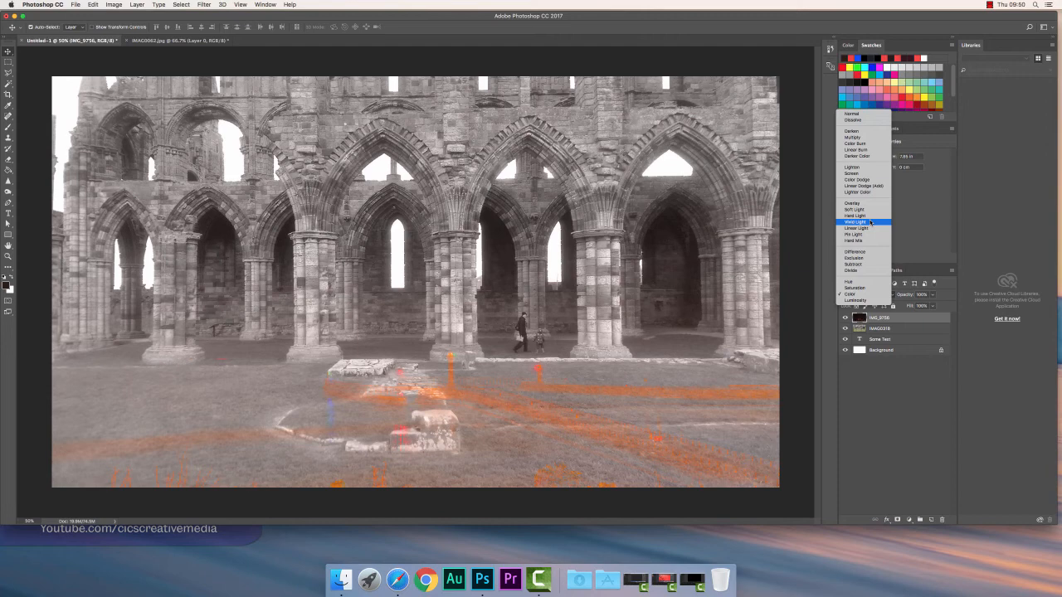
click(871, 180)
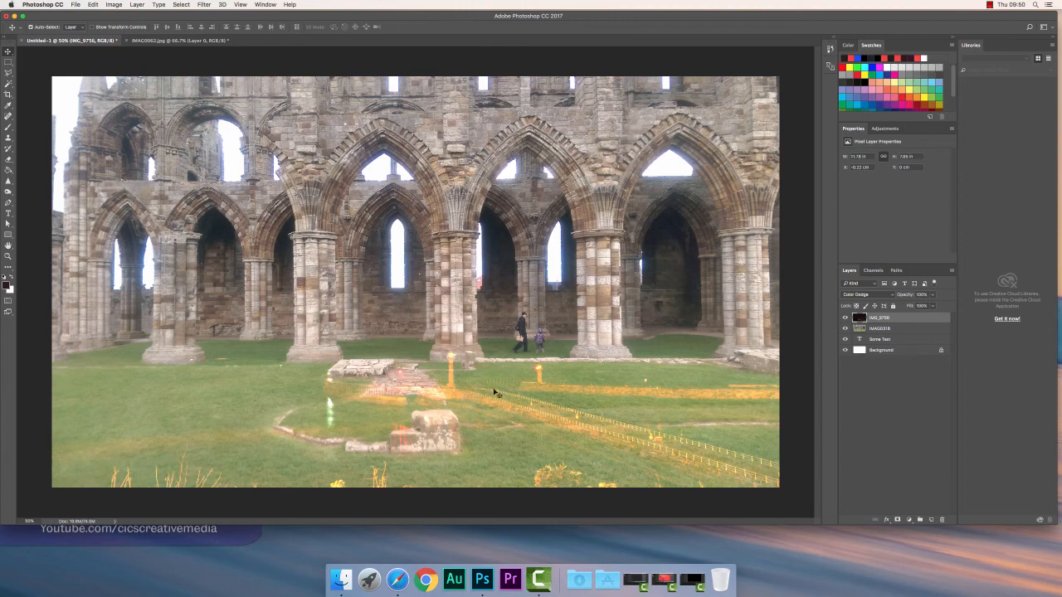
Reset the IMG_9756 layer's blending mode to Normal and add a new empty layer above it
key(shift+alt+n)
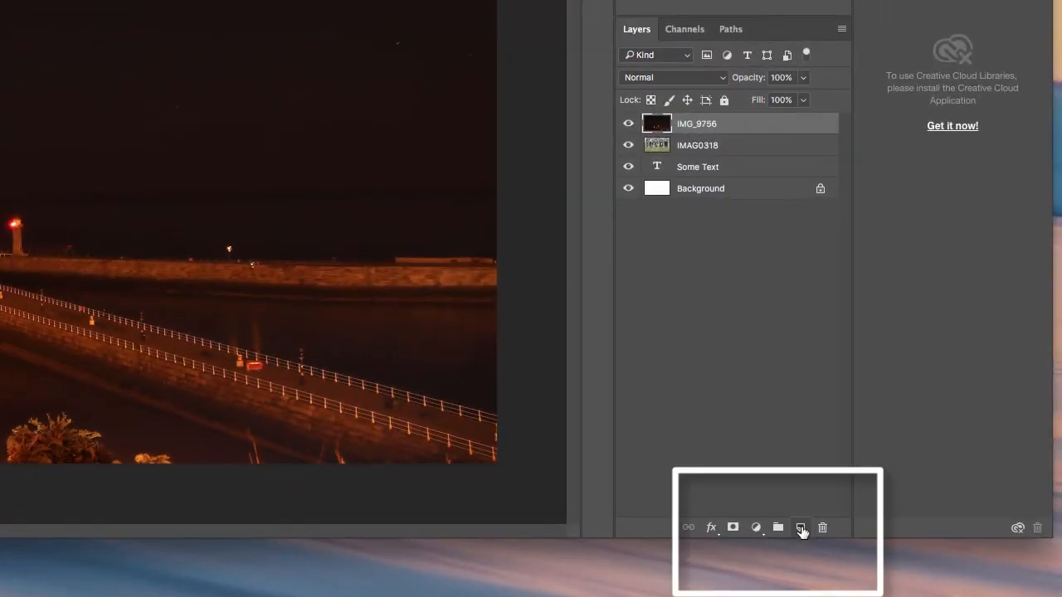
click(801, 528)
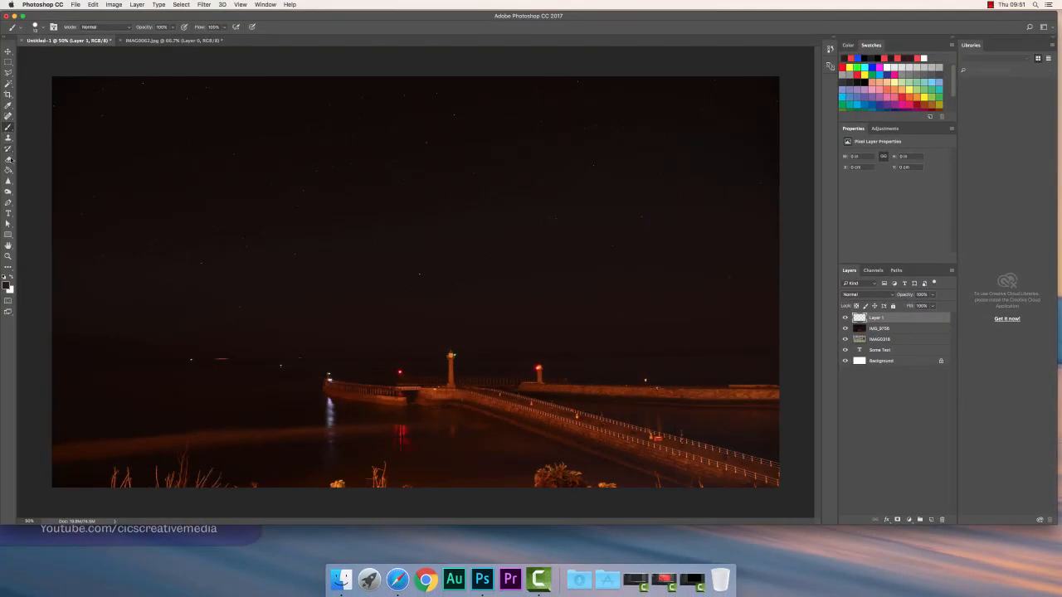
Sample the orange of the lit harbour wall and paint a rough orange blob in the sky on the new layer
click(9, 106)
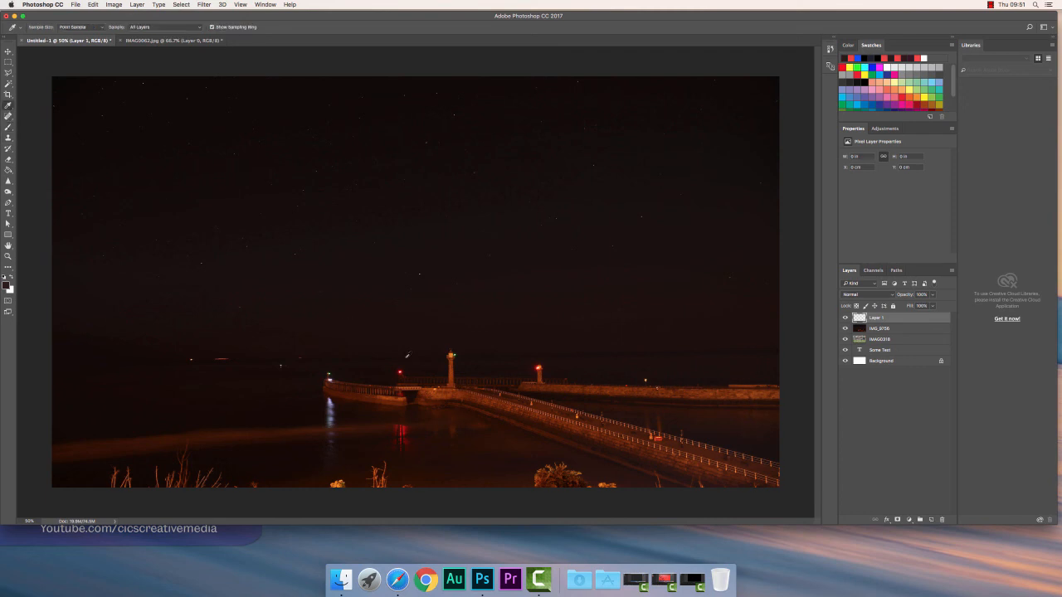
click(441, 391)
key(b)
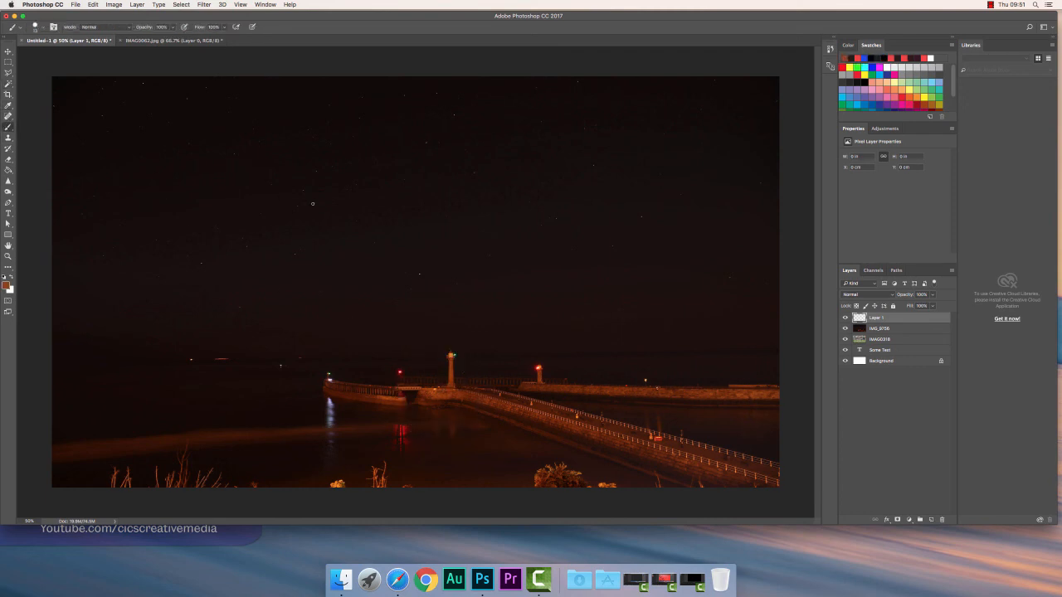
mouse_move(317, 199)
mouse_down()
mouse_move(304, 227)
mouse_move(322, 203)
mouse_move(333, 275)
mouse_move(338, 184)
mouse_move(319, 271)
mouse_move(310, 202)
mouse_move(321, 202)
mouse_move(312, 270)
mouse_move(323, 258)
mouse_move(284, 239)
mouse_up()
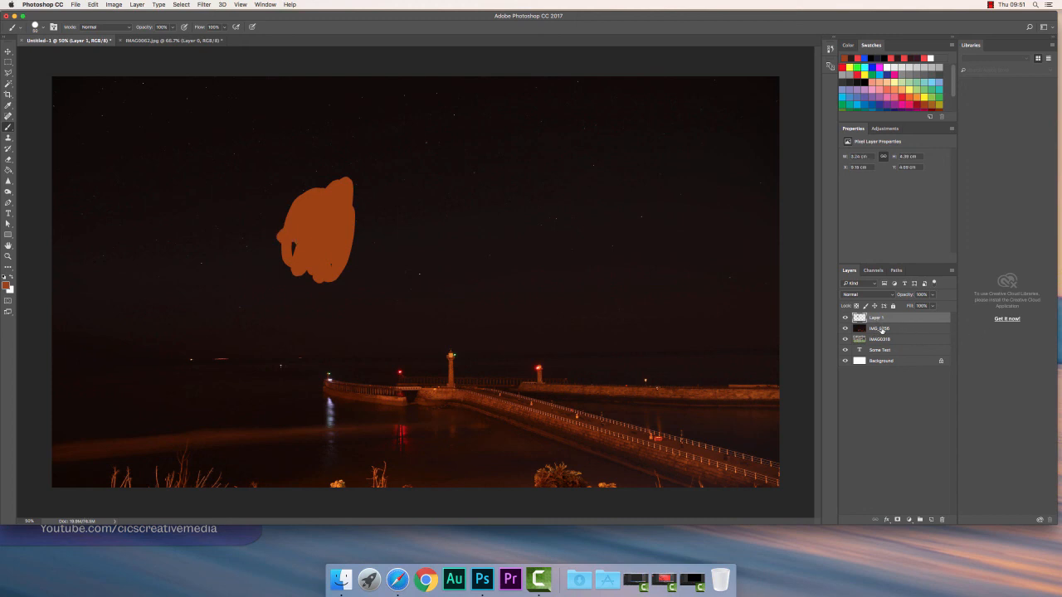
Place Layer 1 beneath IMG_9756 and hide the IMG_9756 layer
drag(878, 319, 878, 335)
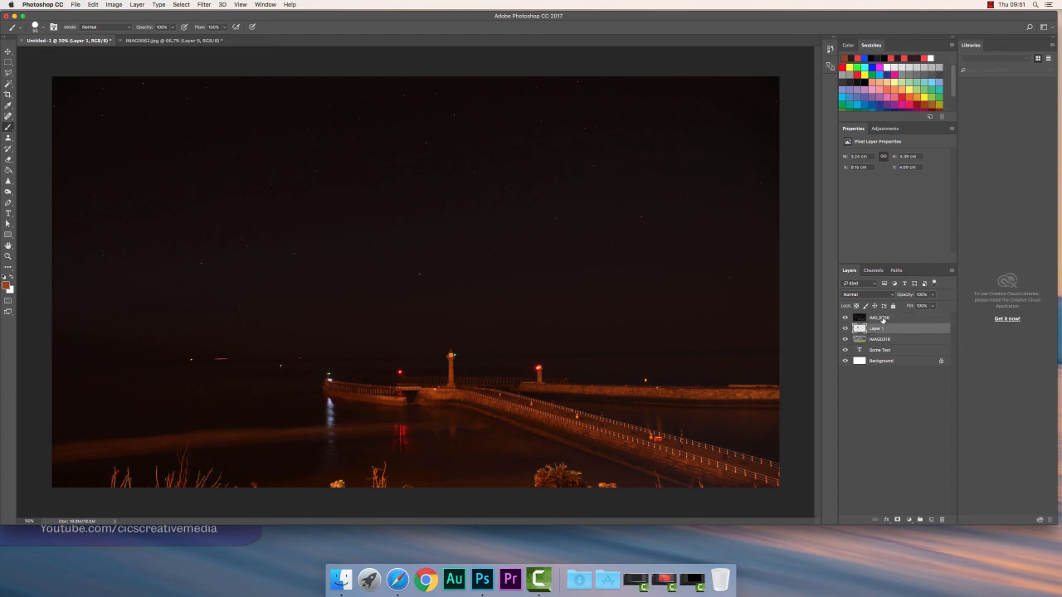
click(846, 319)
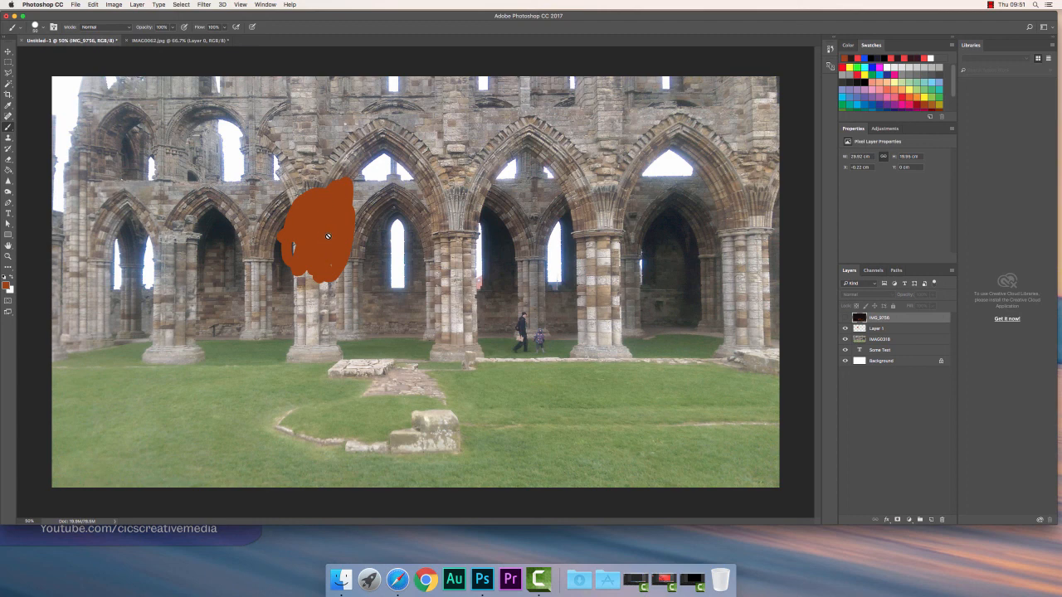
Move Layer 1 back above IMG_9756 to the top of the layer stack
click(878, 327)
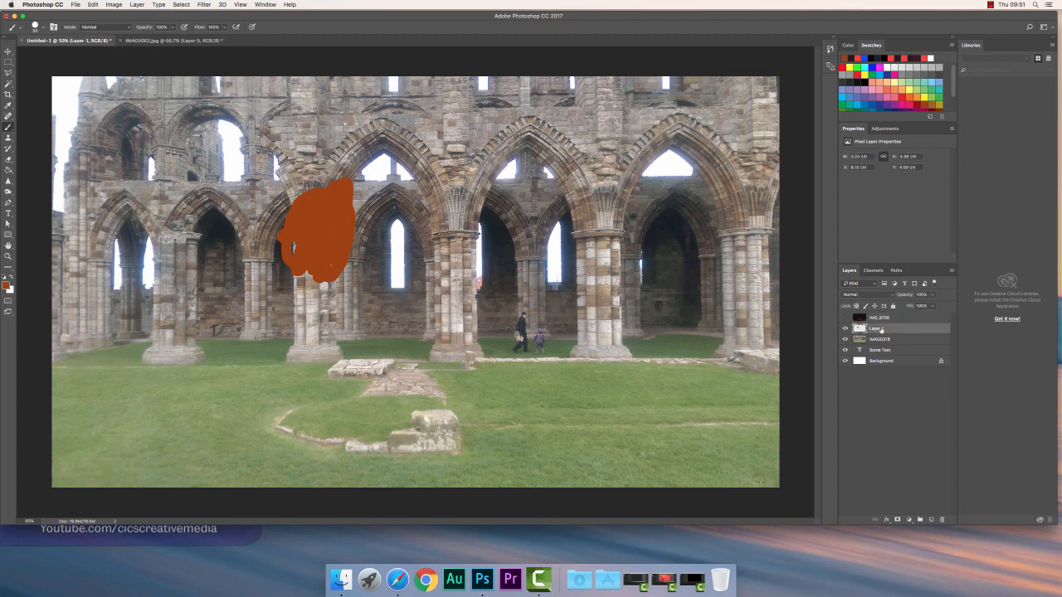
drag(880, 325, 878, 318)
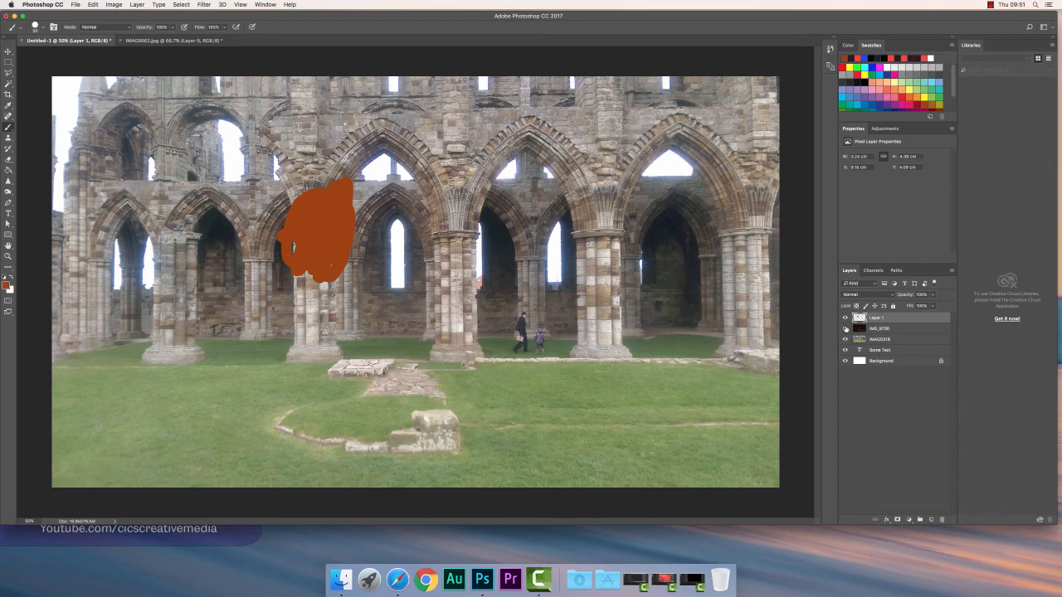